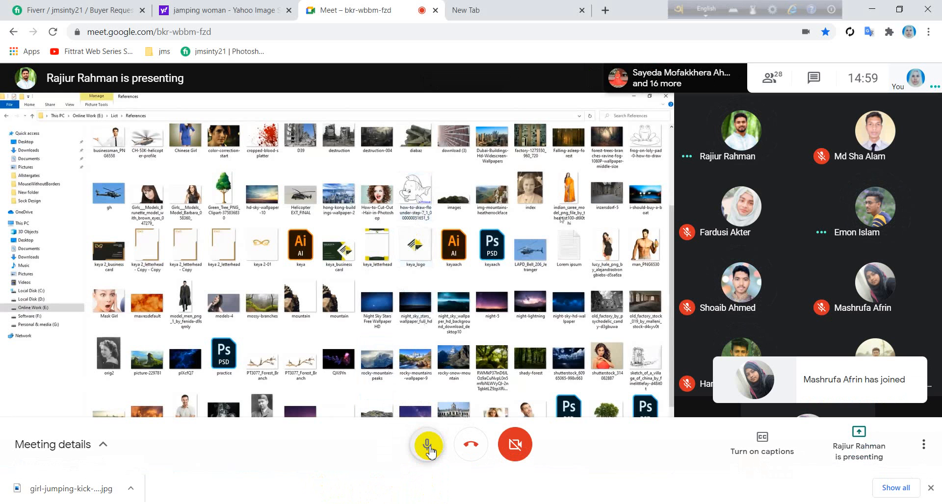
Step: Mute the meeting microphone and open the computer's speaker volume control
click(429, 449)
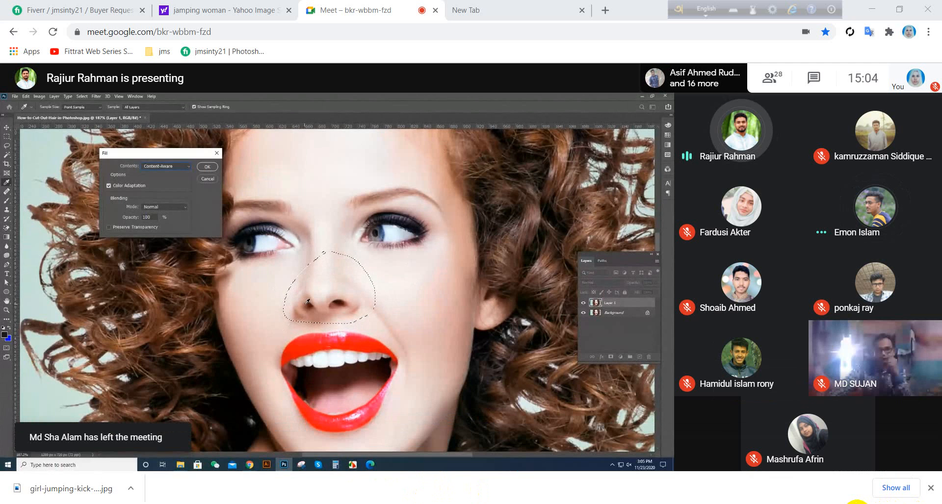
click(858, 503)
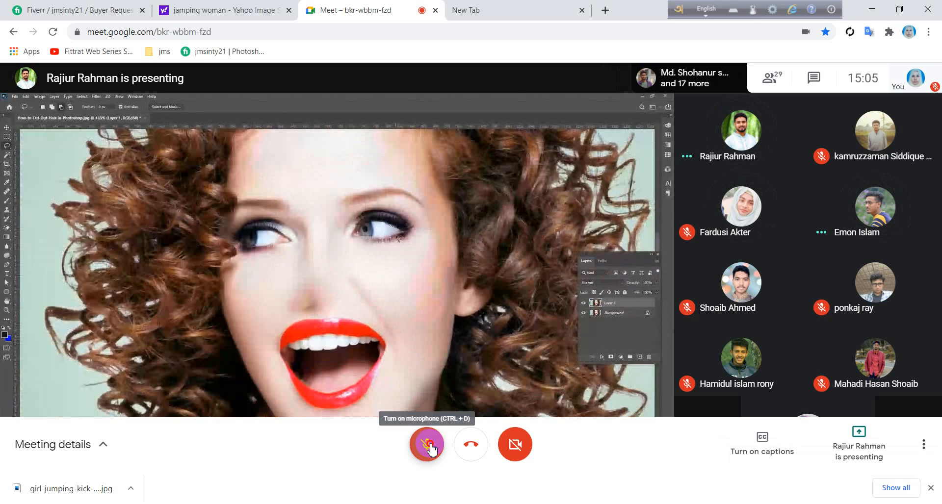
Step: Unmute the microphone to respond briefly and mute it again, twice, as the presentation moves from the face retouch to the branch image
click(430, 449)
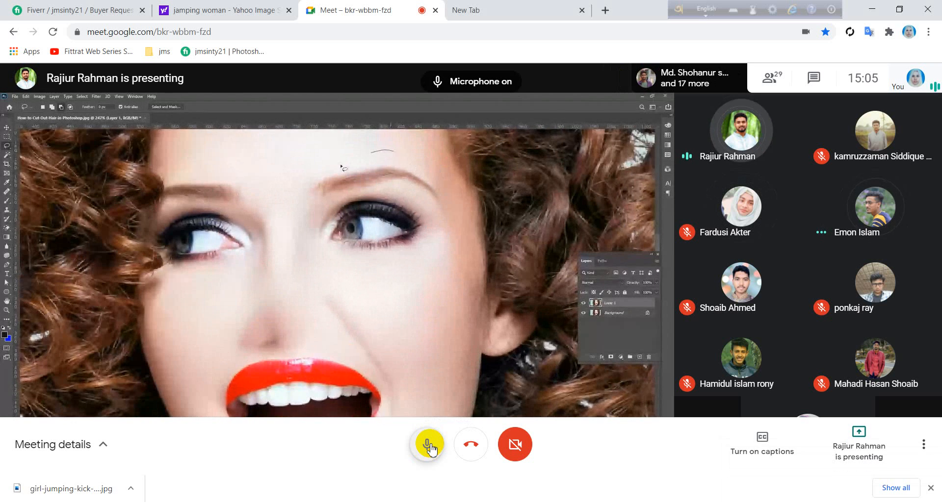
click(430, 449)
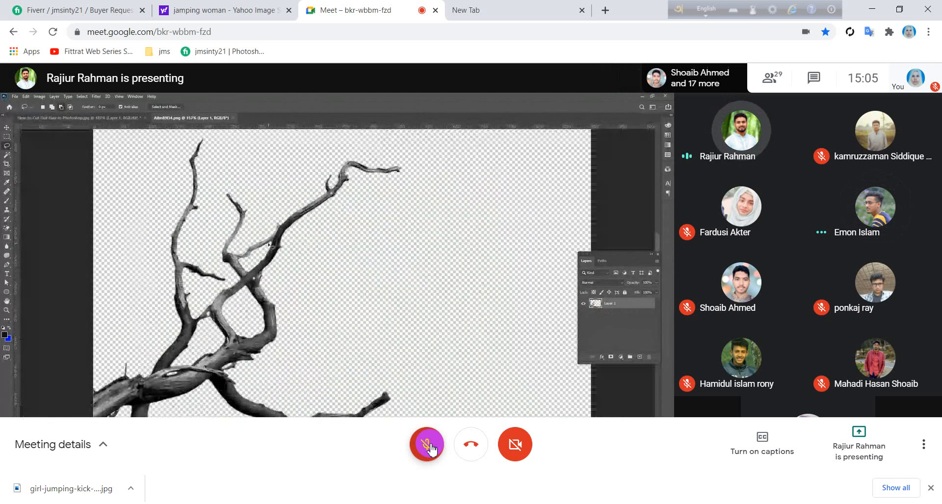
click(427, 445)
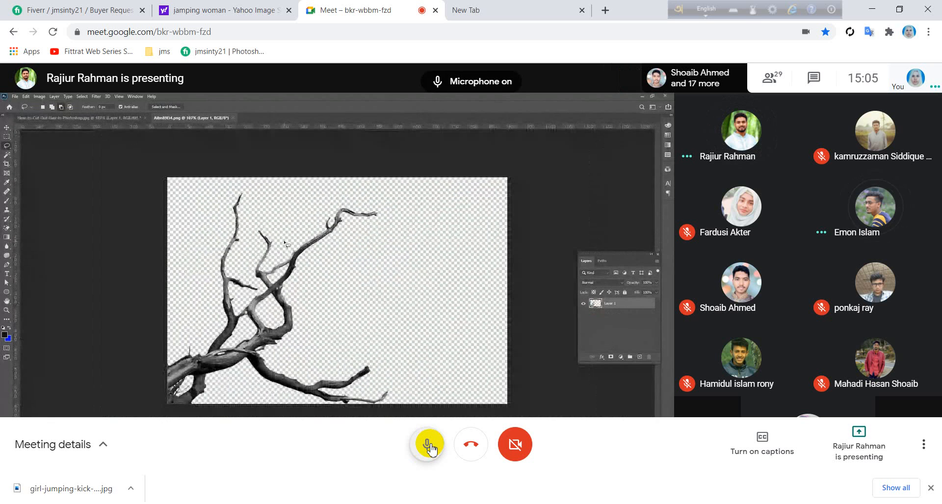
click(428, 445)
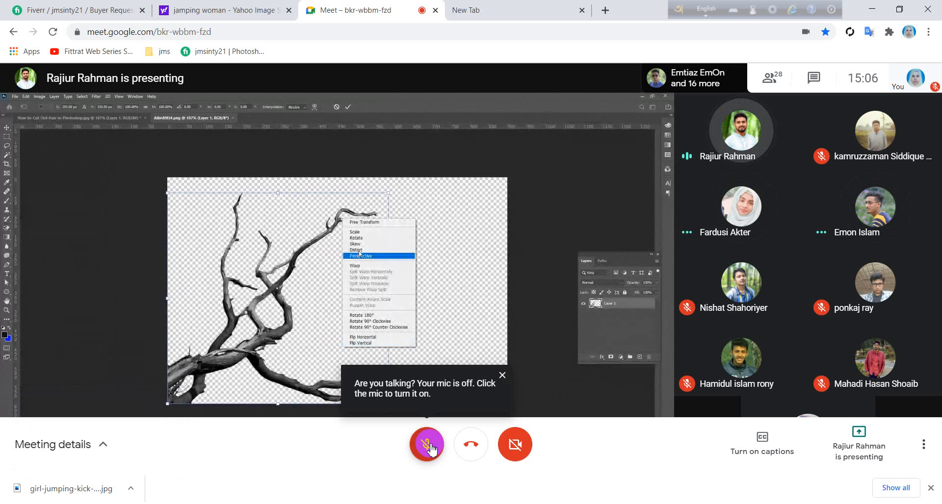
Step: Turn the microphone on for two short replies during the Free Transform options explanation, muting it after each one
click(432, 451)
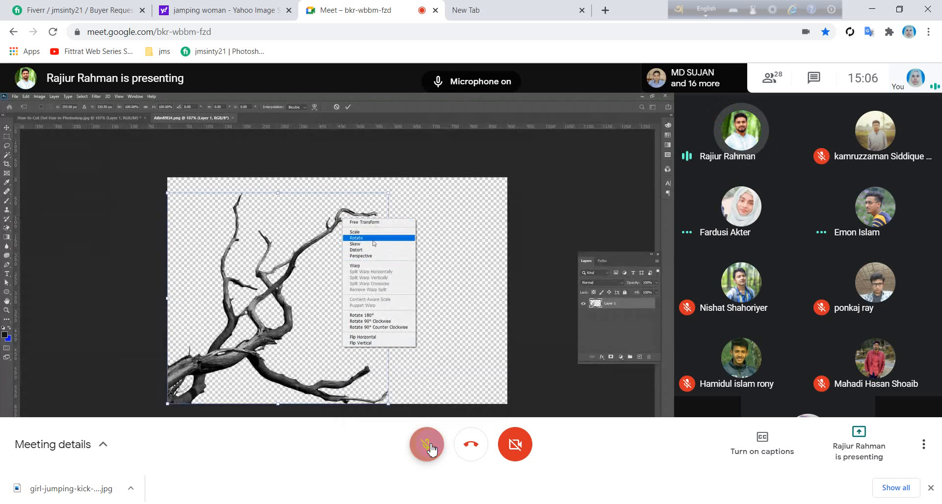
click(432, 450)
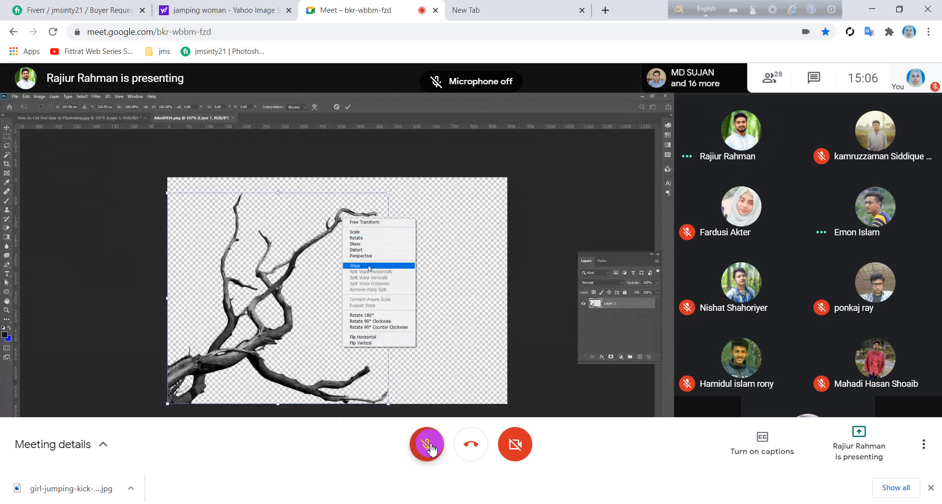
click(431, 449)
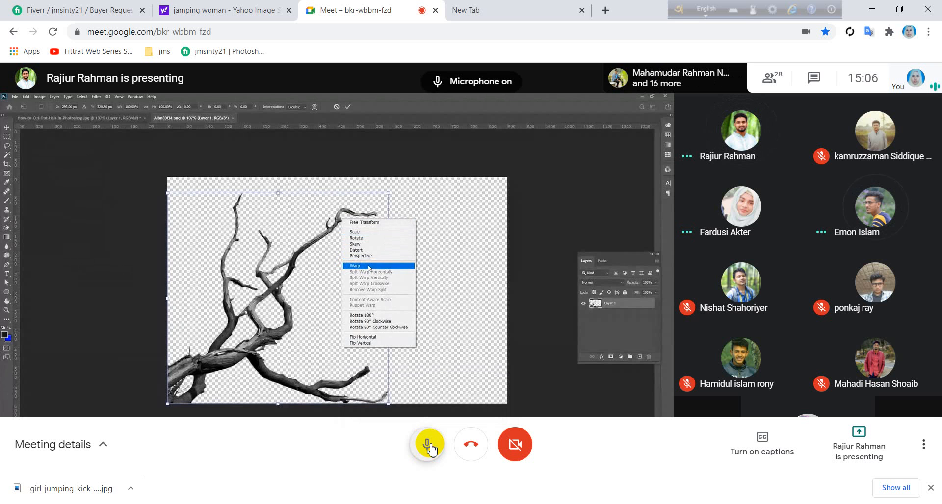
click(431, 449)
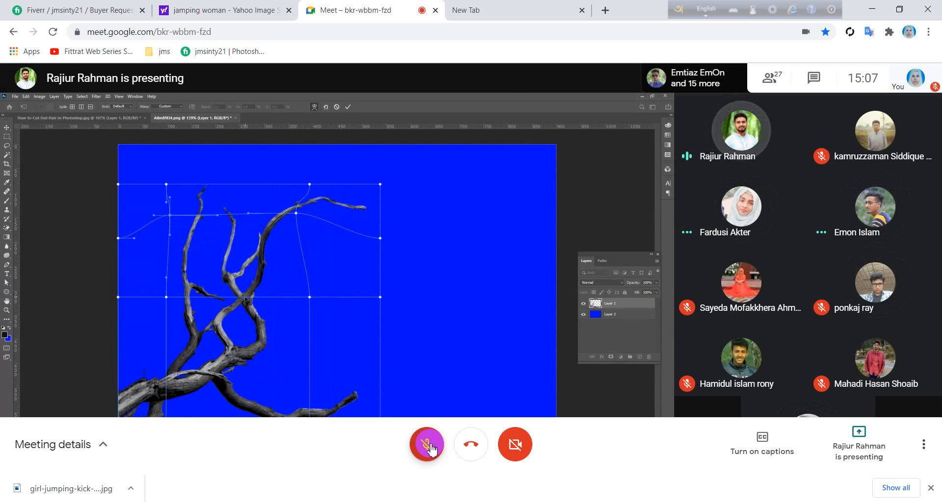
Step: Unmute for two replies during the Warp demonstration on the branch and portrait, muting the microphone after each reply
click(430, 446)
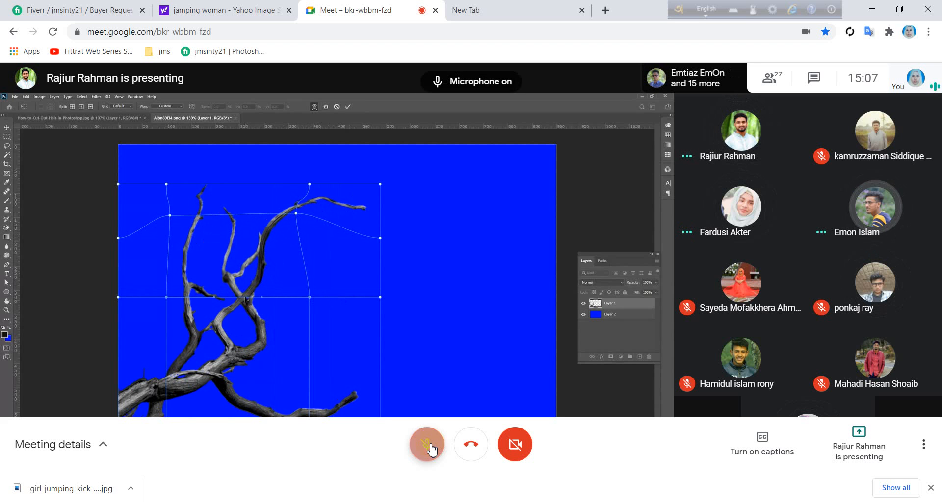
click(431, 447)
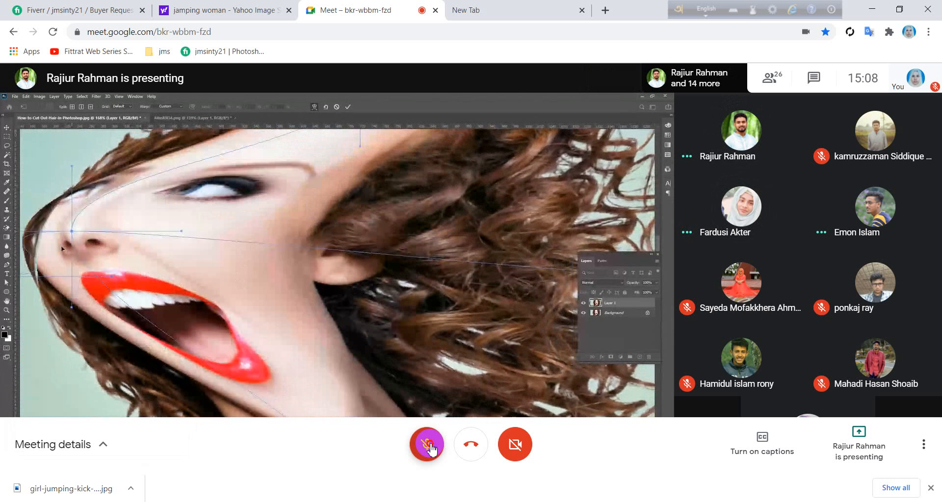
click(430, 449)
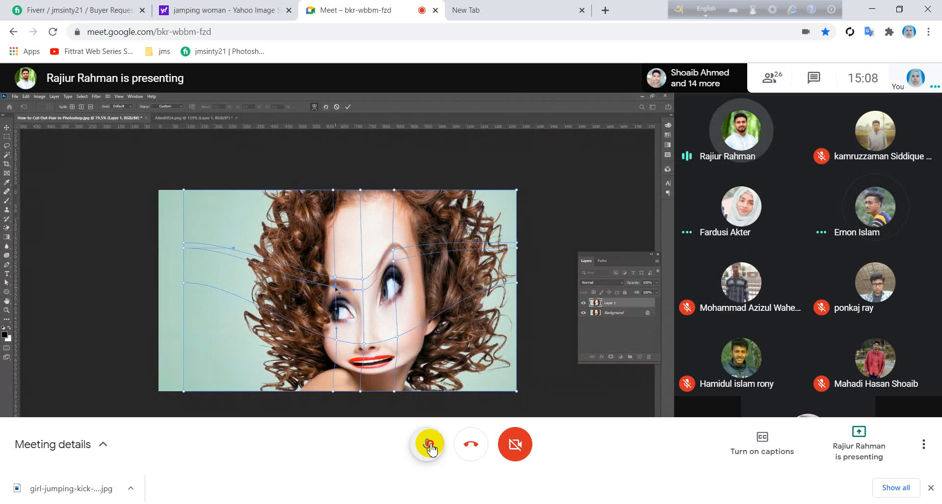
click(429, 447)
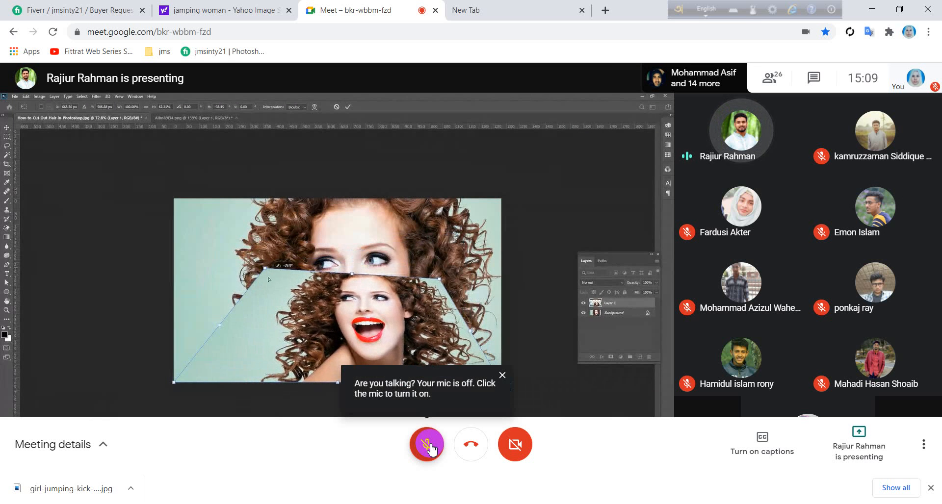
Step: Unmute for three replies during the portrait layer's transform demonstration, muting the microphone after each reply
click(427, 444)
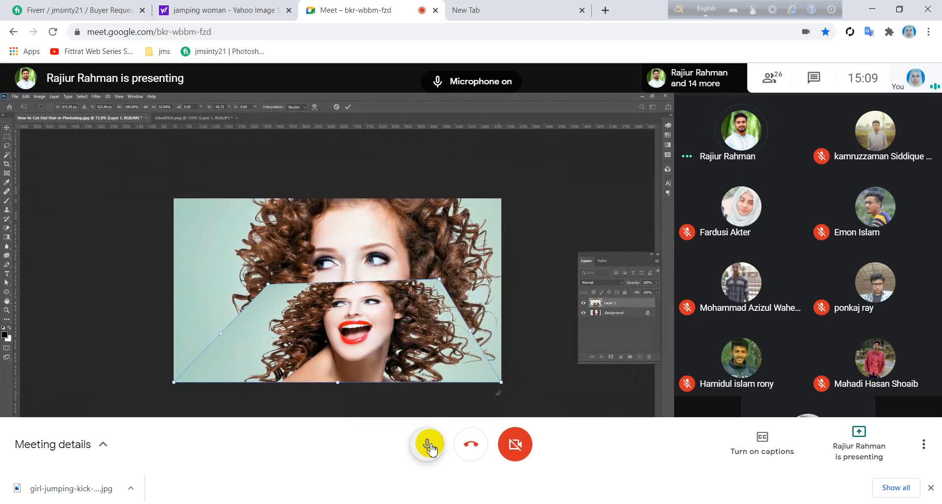
click(428, 445)
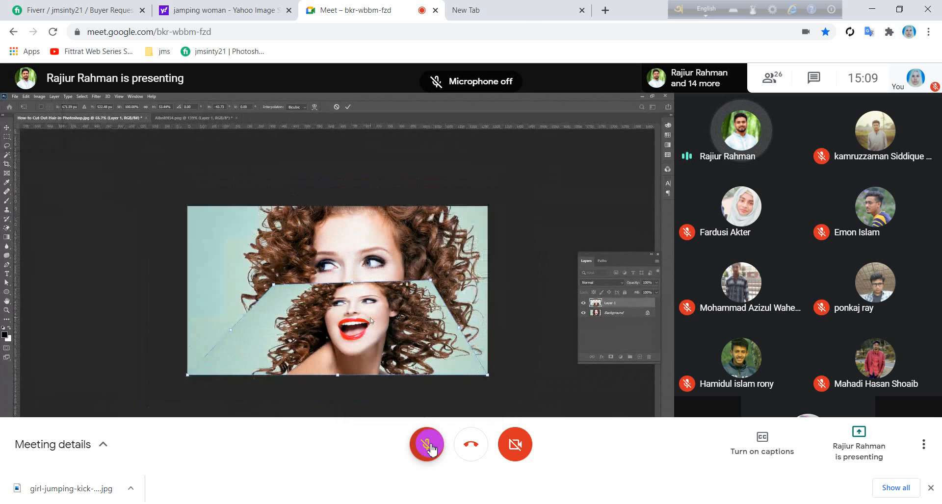
click(431, 449)
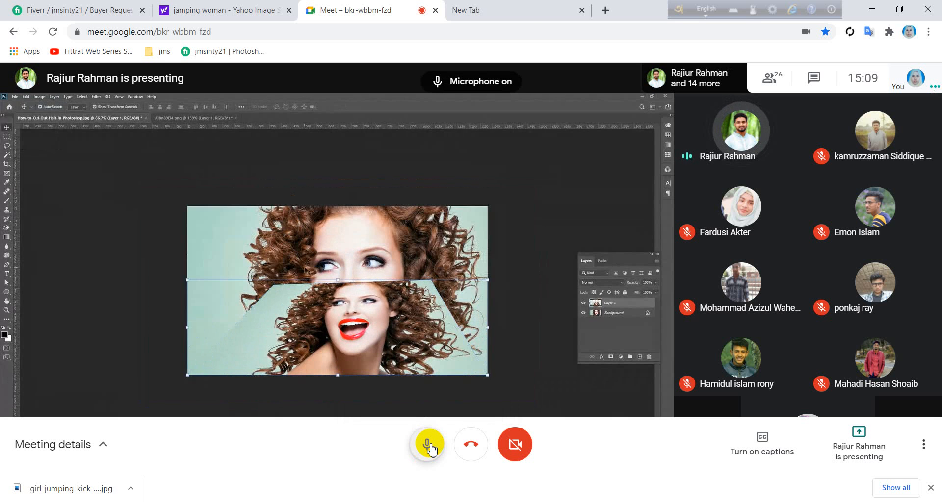
click(430, 448)
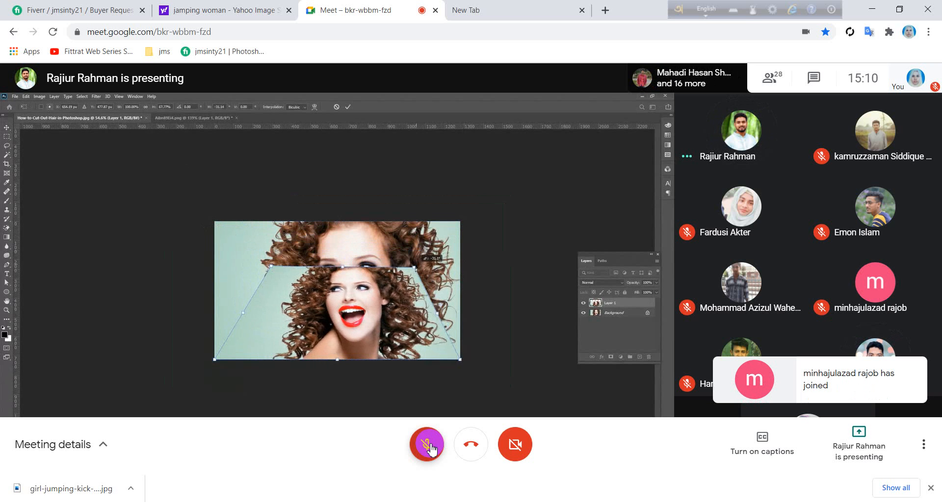
right_click(429, 446)
click(429, 446)
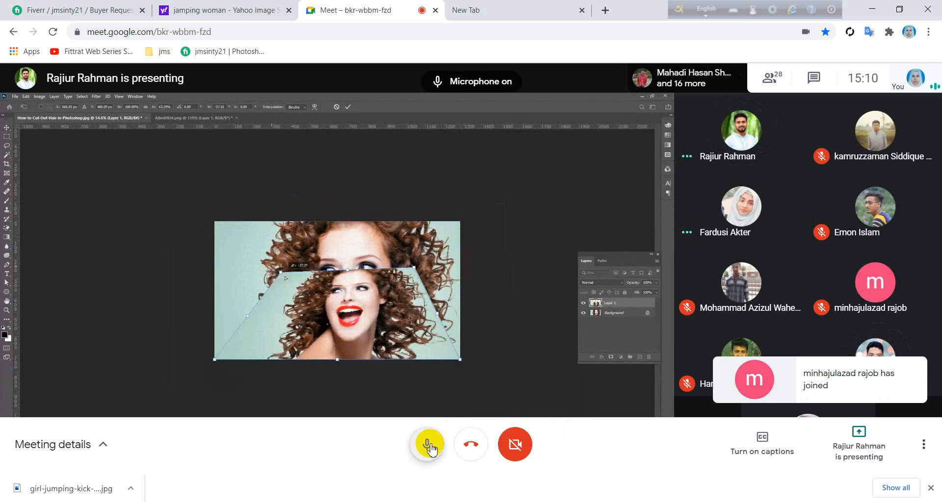
click(429, 446)
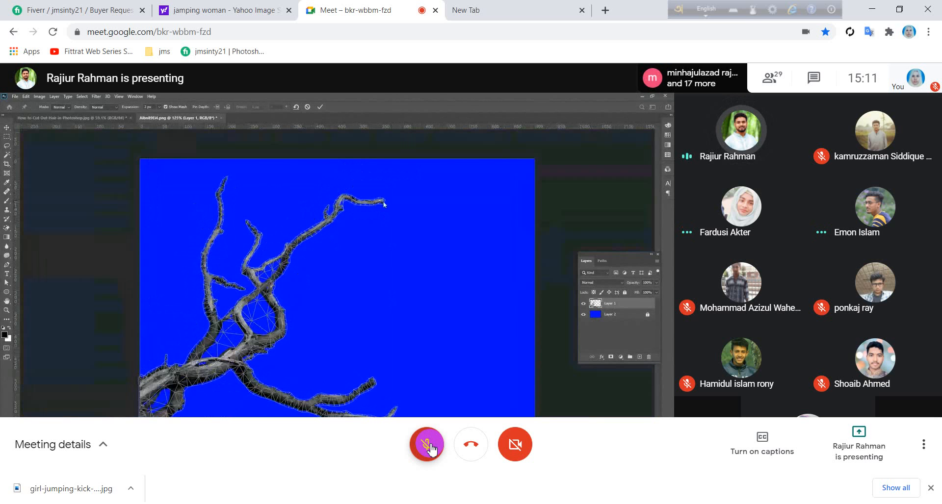
Step: Switch the microphone on for two replies while the branch's Puppet Warp mesh is introduced, muting it after each one
click(430, 449)
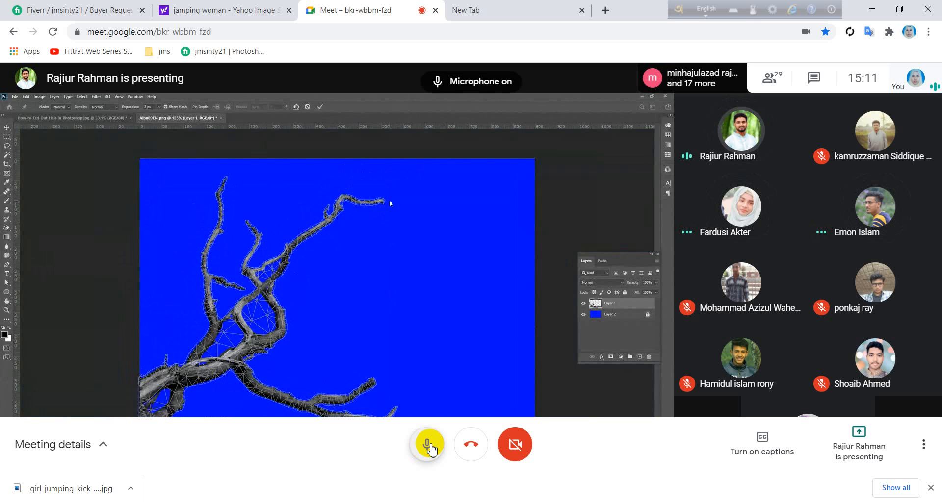
click(431, 449)
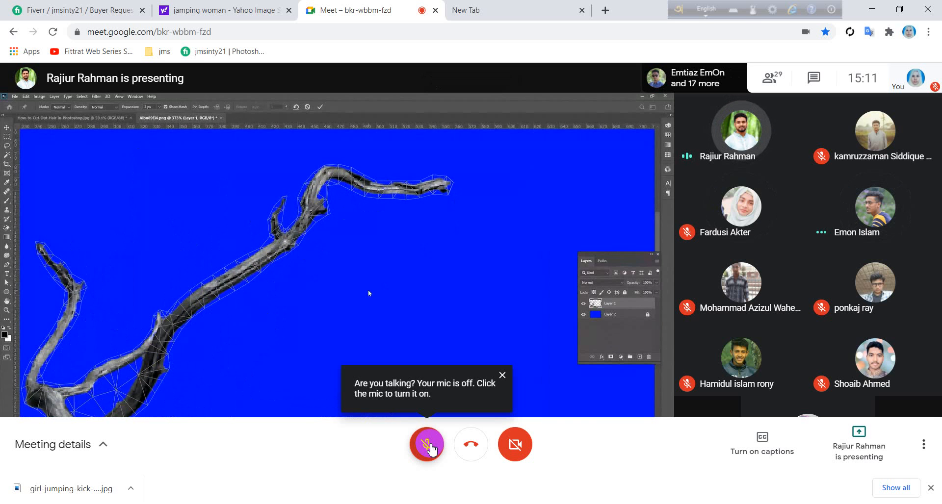
right_click(431, 448)
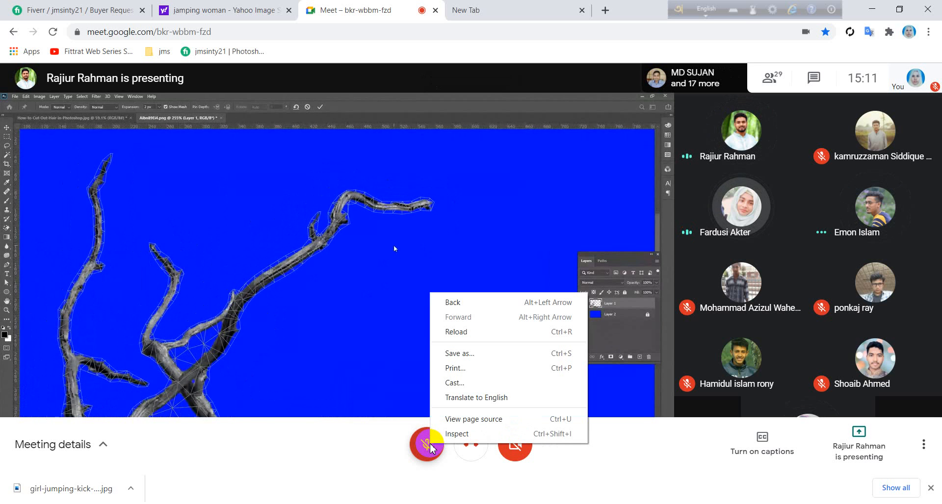
click(427, 449)
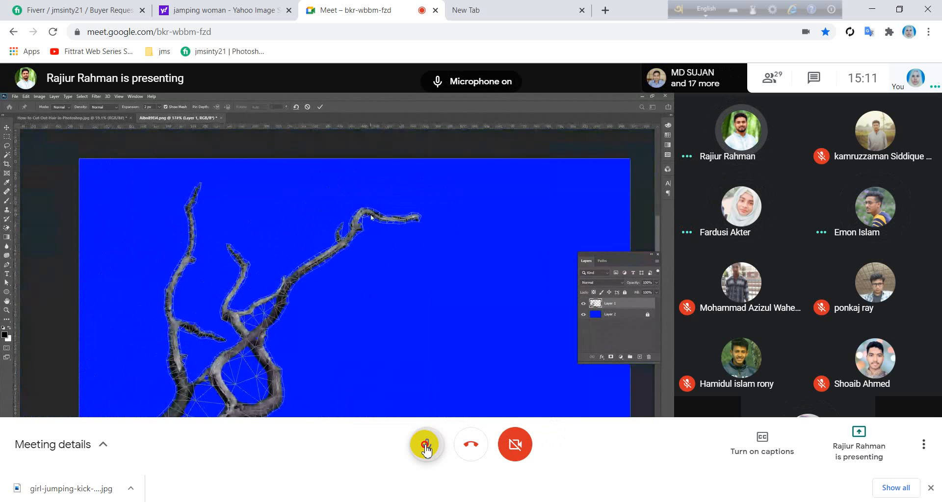
click(426, 448)
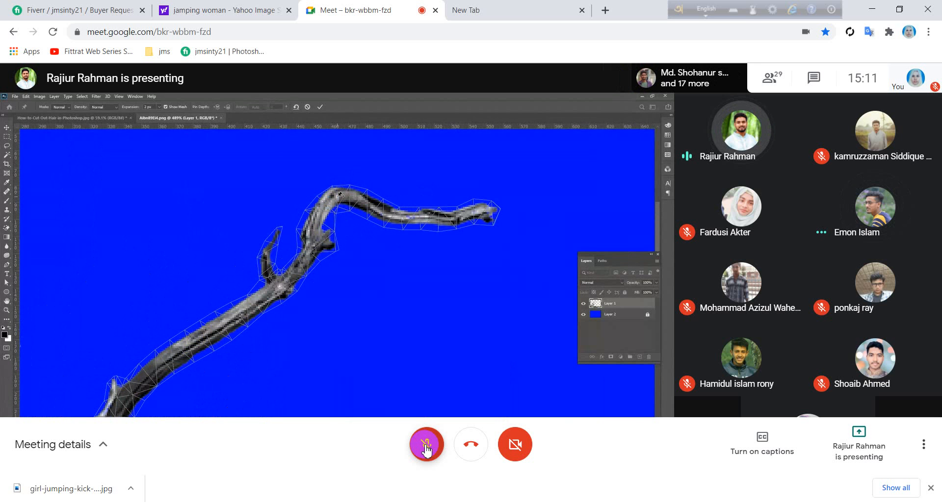
Step: Unmute for two more replies during the Puppet Warp pin demonstration on the branch, leaving the microphone muted after each
right_click(427, 449)
click(426, 450)
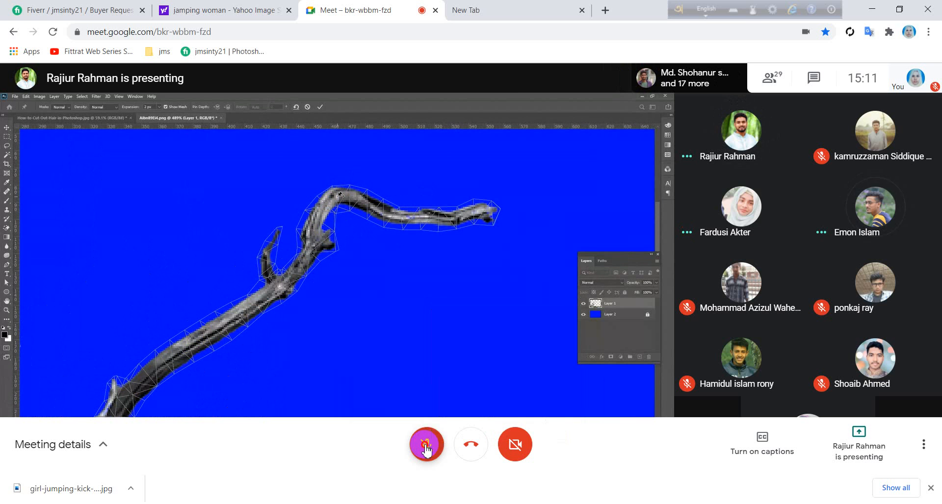
click(426, 449)
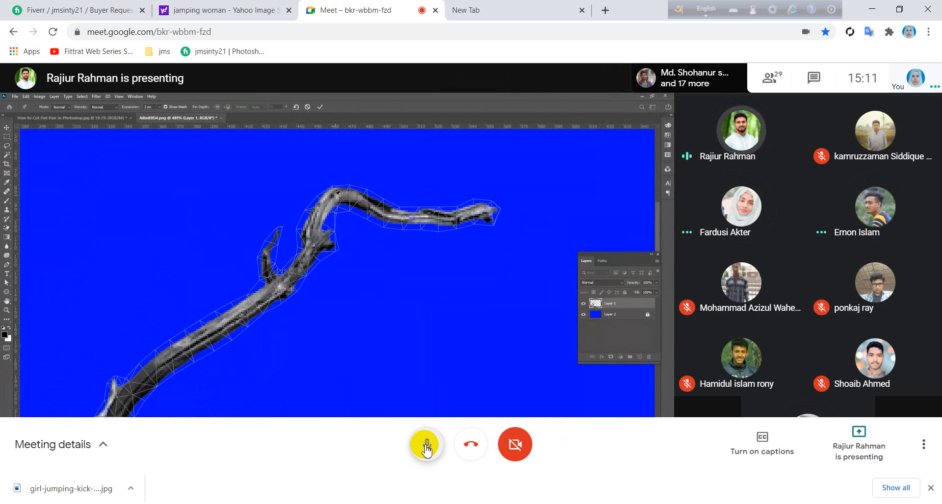
click(426, 450)
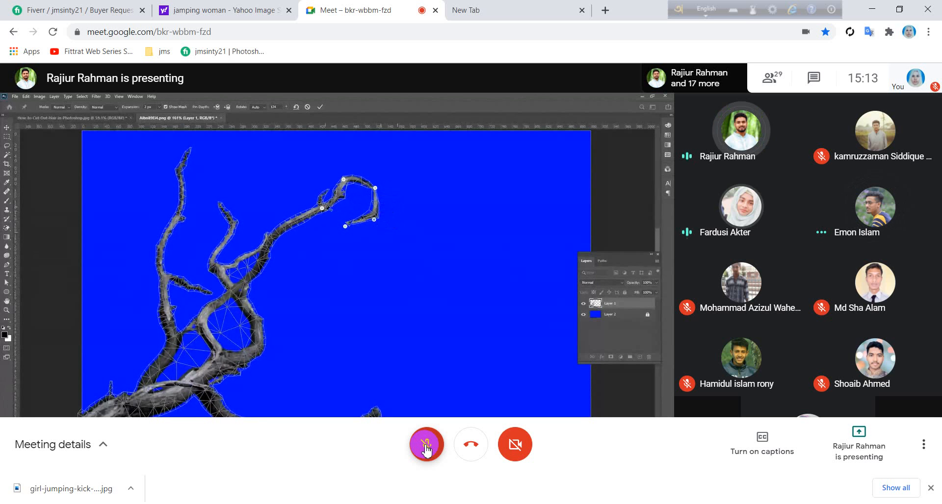
click(426, 448)
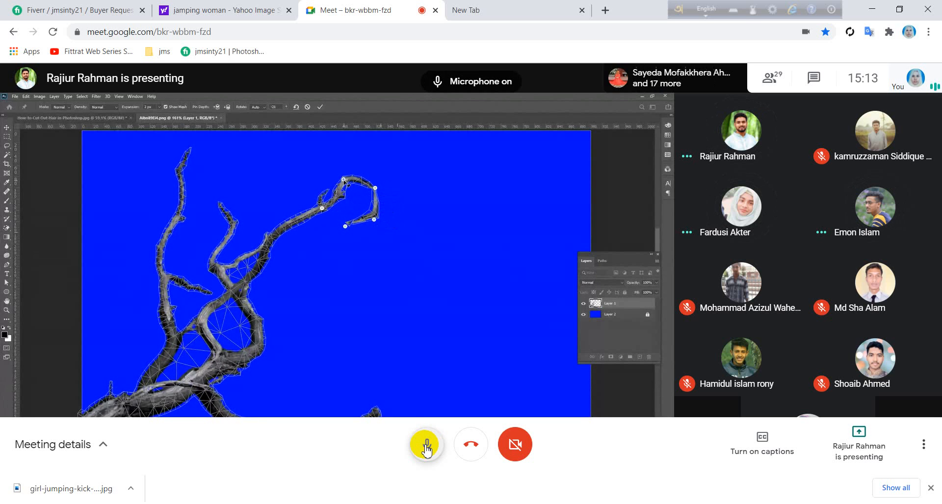
click(426, 447)
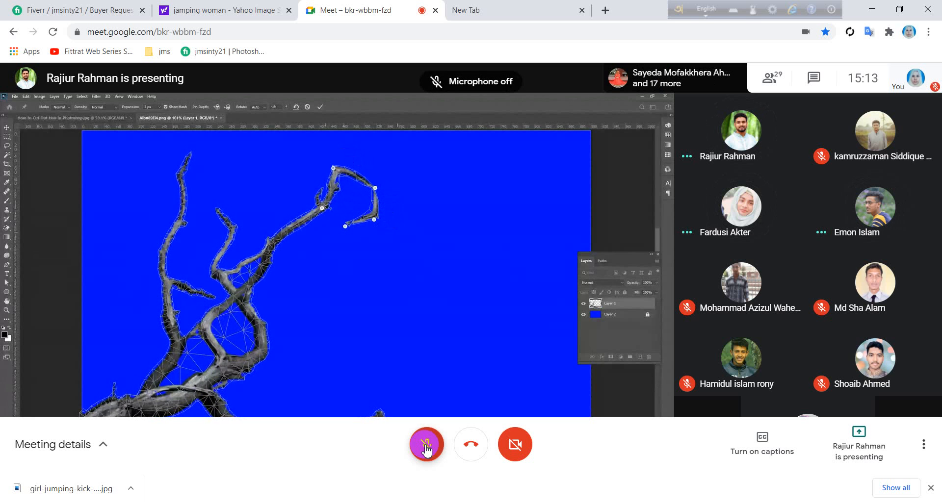